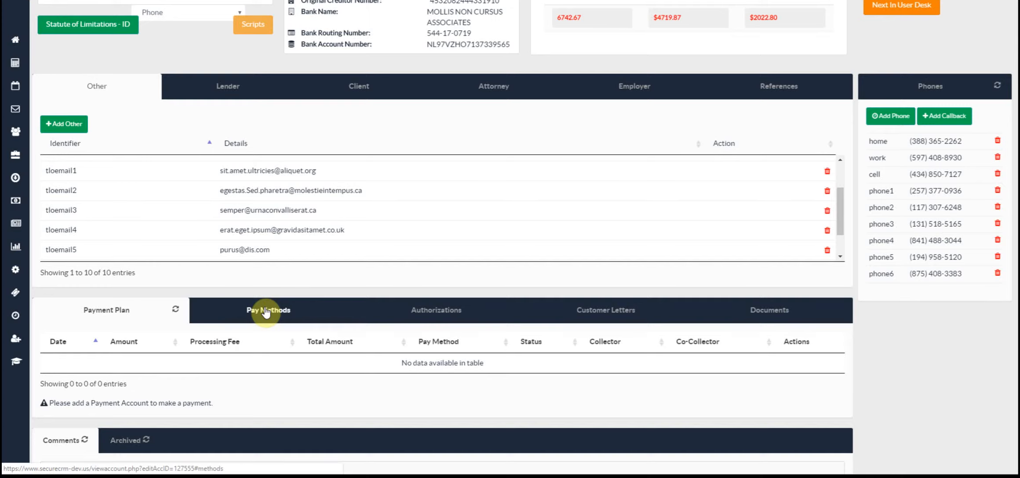
- Start a new credit card entry and fill in the Visa card number
{"action": "scroll", "coordinate": [263, 308], "scroll_direction": "down", "scroll_amount": 3}
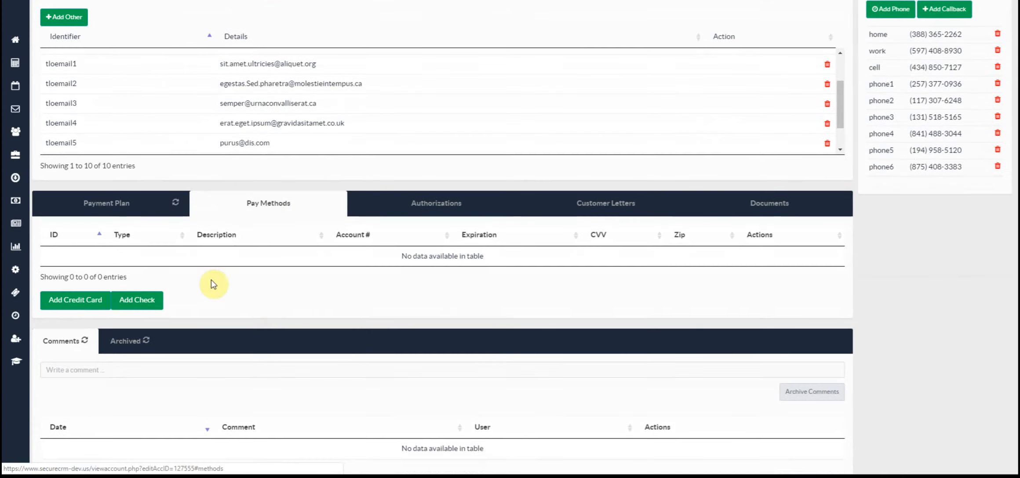
{"action": "left_click", "coordinate": [85, 300]}
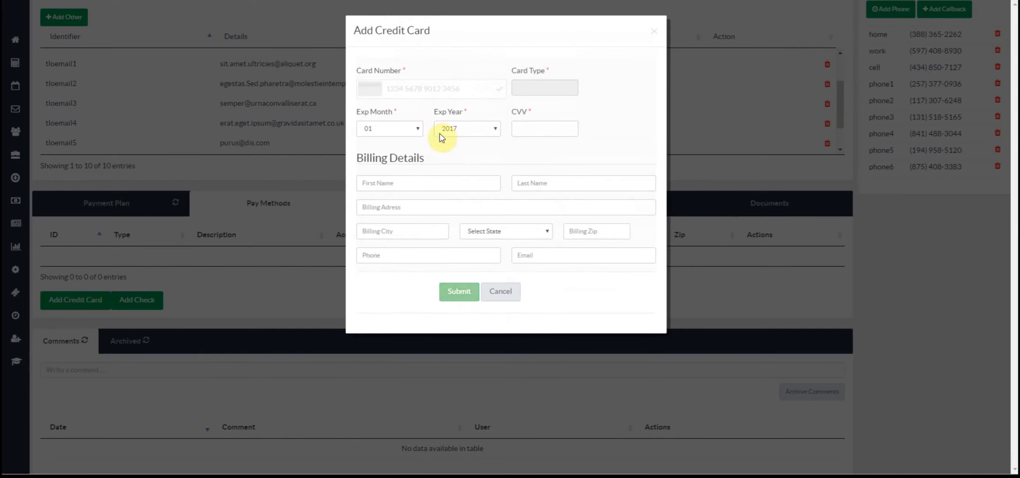
{"action": "left_click", "coordinate": [404, 87]}
{"action": "type", "text": "41"}
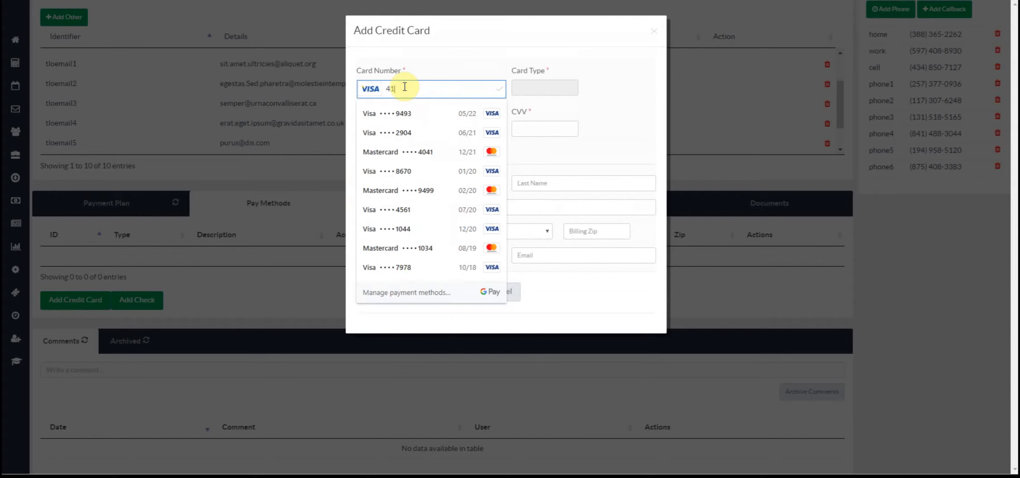
{"action": "type", "text": "11111111111111"}
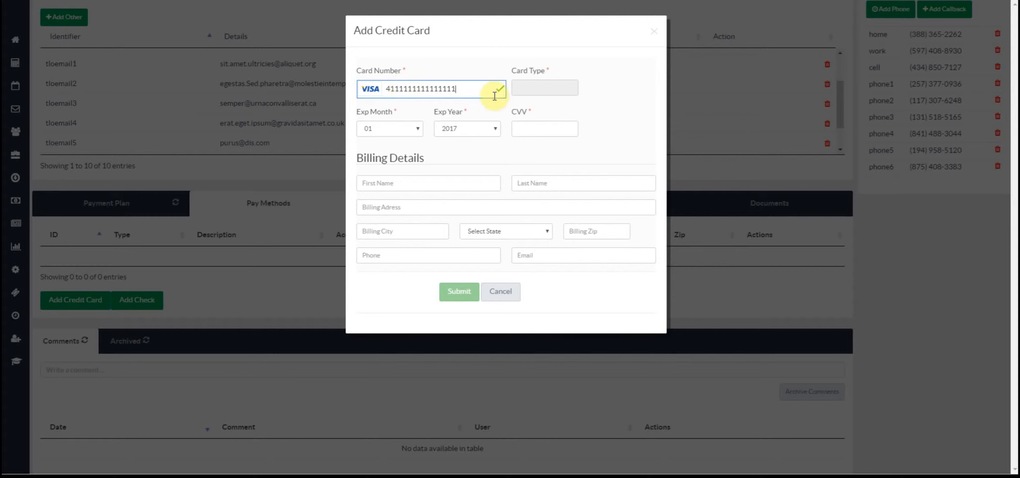
- Set the card expiry to 06/2023 and enter the card's security code
{"action": "left_click", "coordinate": [403, 129]}
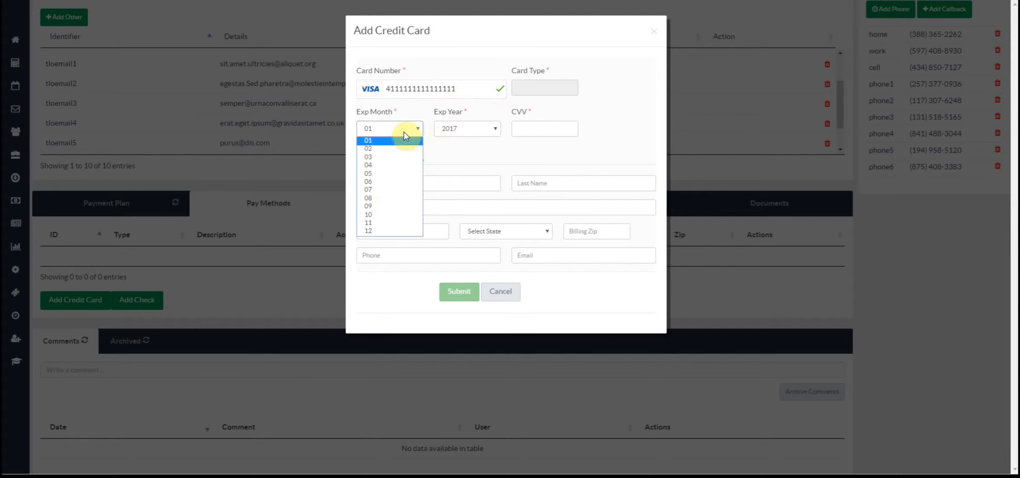
{"action": "left_click", "coordinate": [387, 181]}
{"action": "left_click", "coordinate": [478, 128]}
{"action": "left_click", "coordinate": [471, 190]}
{"action": "left_click", "coordinate": [533, 129]}
{"action": "type", "text": "956"}
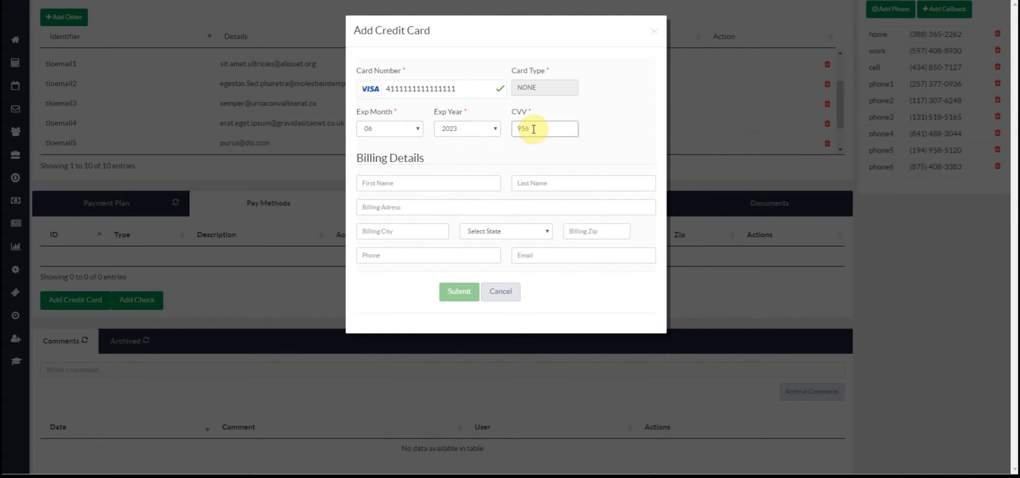
{"action": "scroll", "coordinate": [290, 172], "scroll_direction": "up", "scroll_amount": 5}
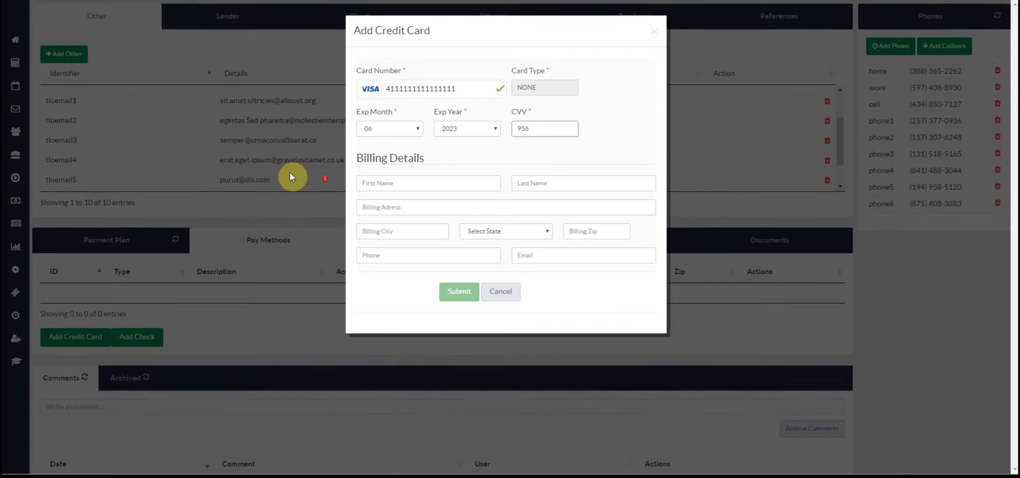
- Enter the cardholder's first and last name
{"action": "left_click", "coordinate": [374, 183]}
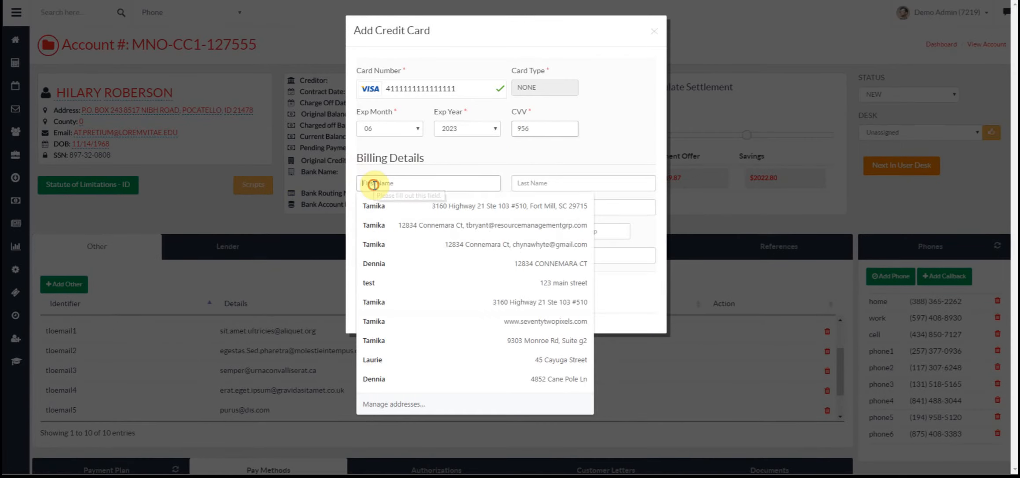
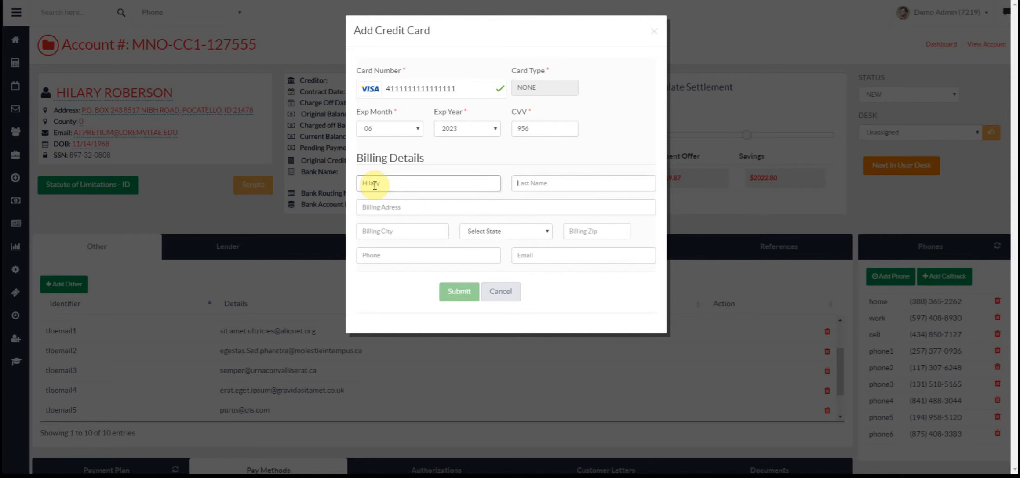
{"action": "key", "text": "Tab"}
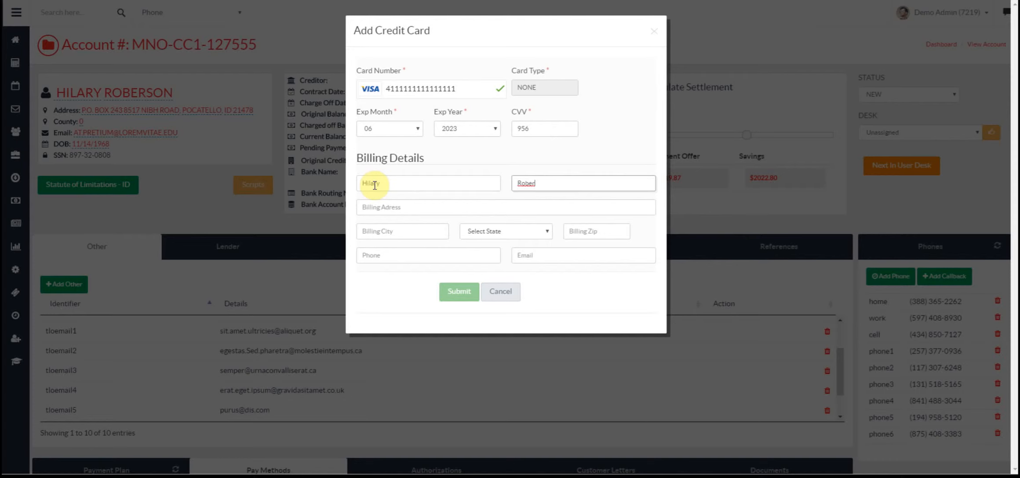
- Fill in the billing street address, city, Idaho as the state, and zip code
{"action": "left_click", "coordinate": [385, 207]}
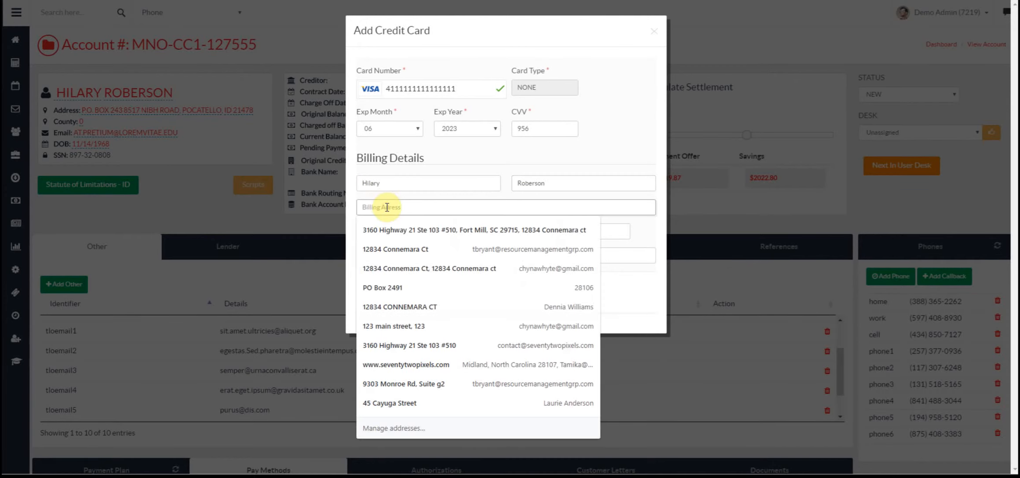
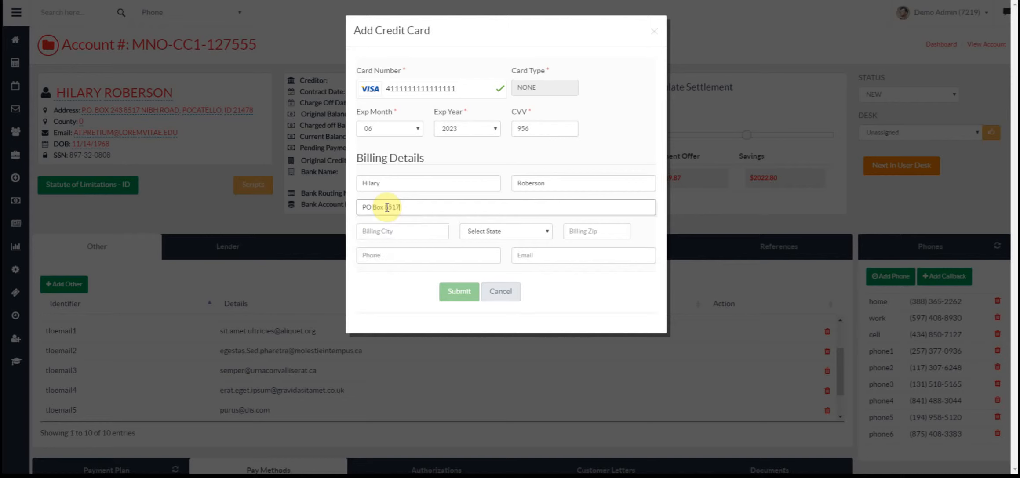
{"action": "key", "text": "Tab"}
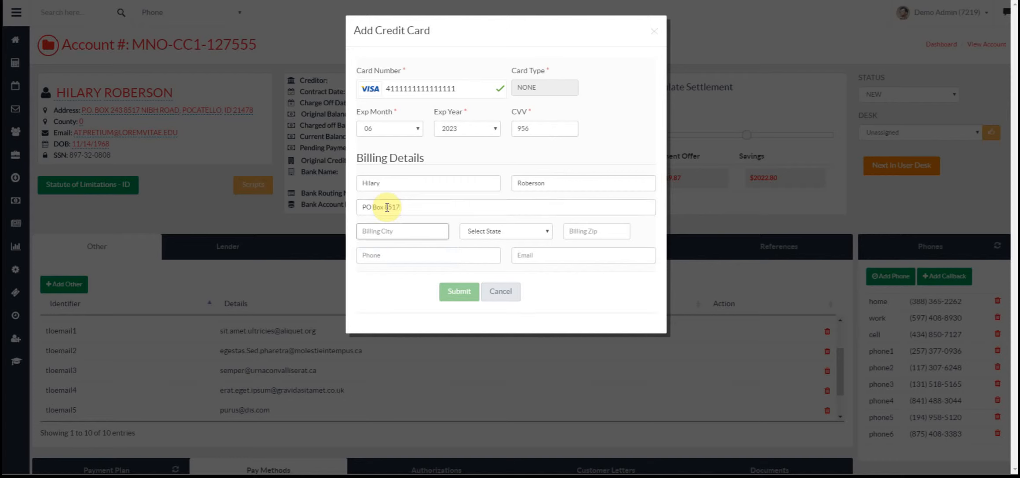
{"action": "type", "text": "Pocatello"}
{"action": "key", "text": "Tab"}
{"action": "key", "text": "i"}
{"action": "key", "text": "Tab"}
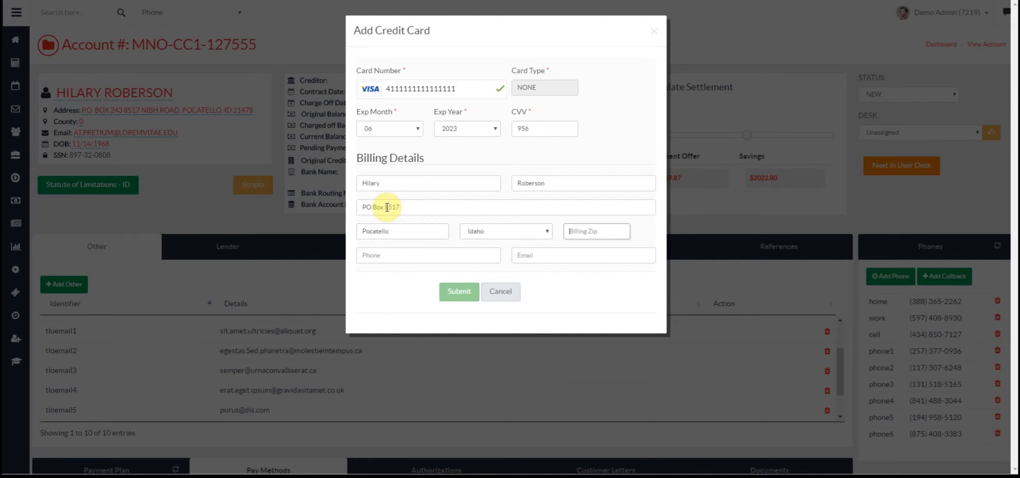
{"action": "type", "text": "21478"}
- Enter the billing phone number and paste in the account holder's e-mail
{"action": "key", "text": "Tab"}
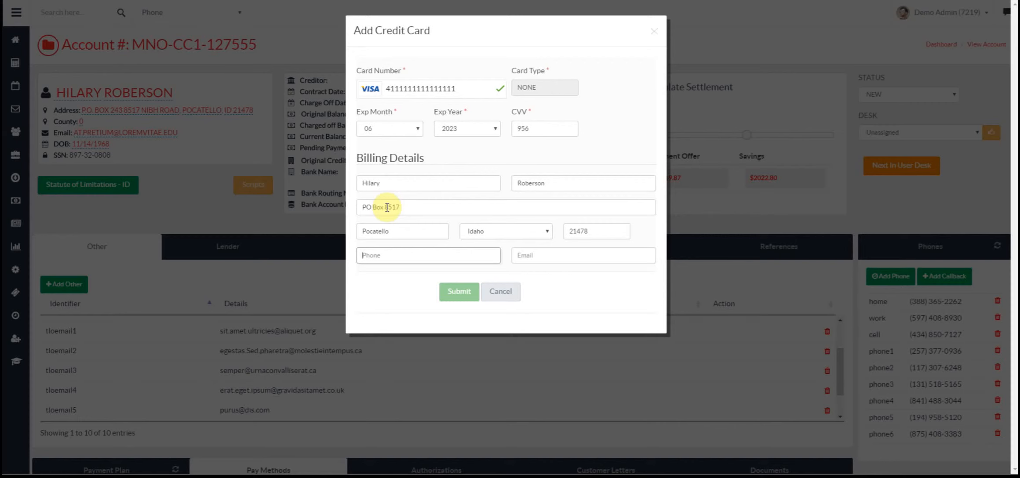
{"action": "type", "text": "8885551212"}
{"action": "key", "text": "Tab"}
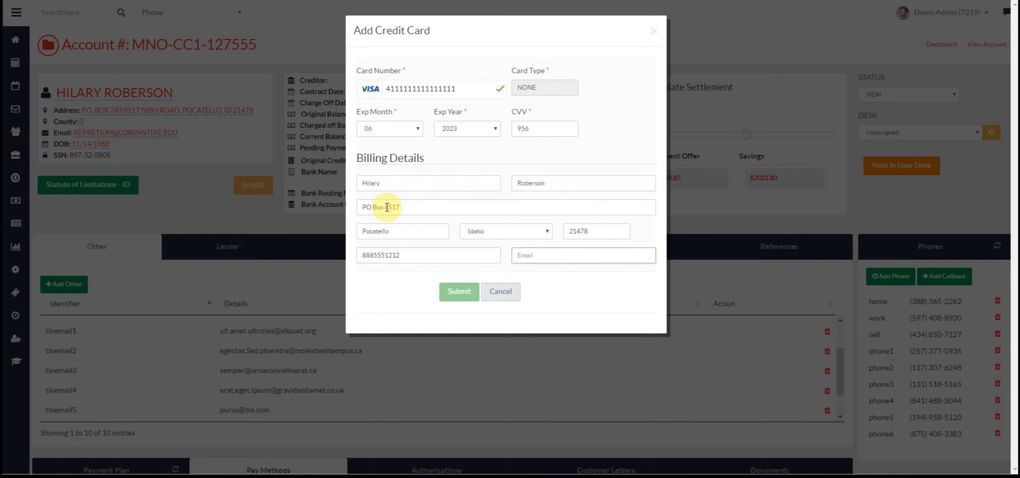
{"action": "key", "text": "ctrl+v"}
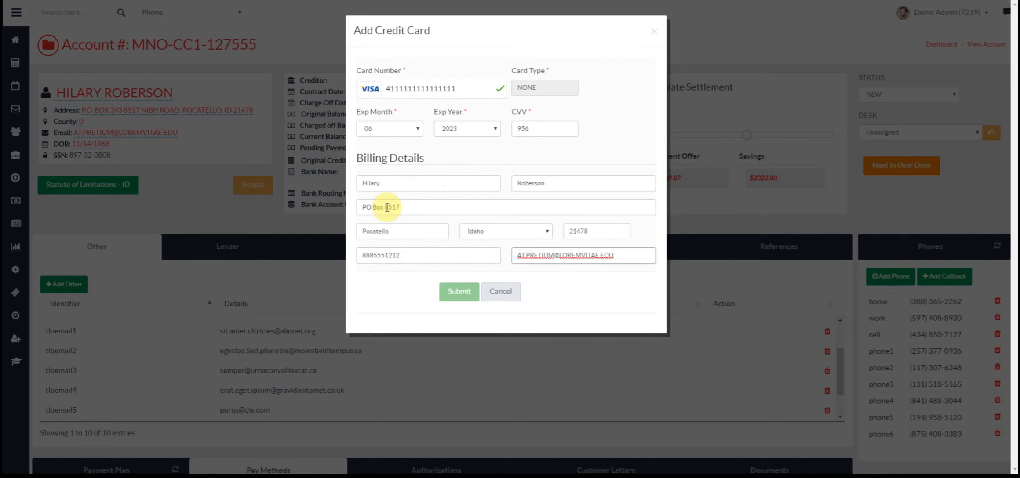
- Replace the billing e-mail with the account holder's Gmail address and confirm the field
{"action": "left_click_drag", "start_coordinate": [621, 256], "coordinate": [510, 257]}
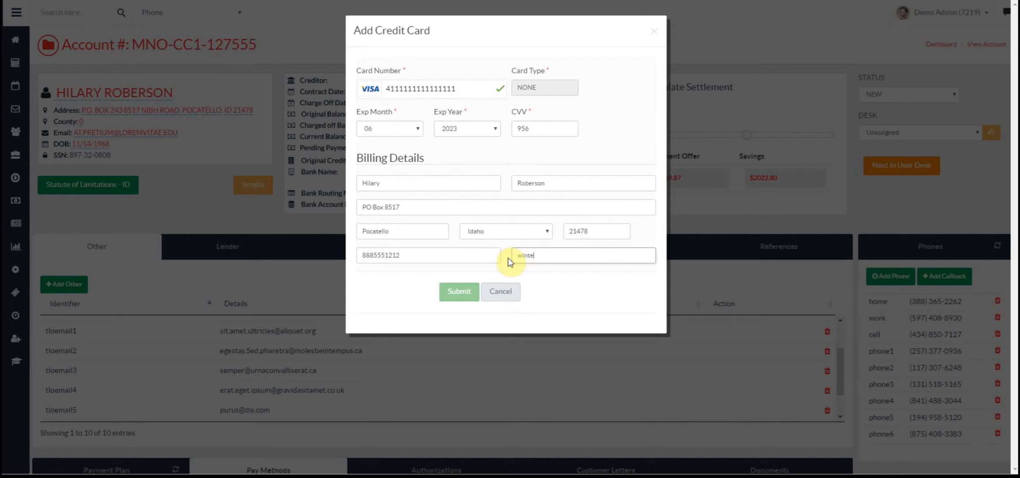
{"action": "left_click", "coordinate": [507, 258]}
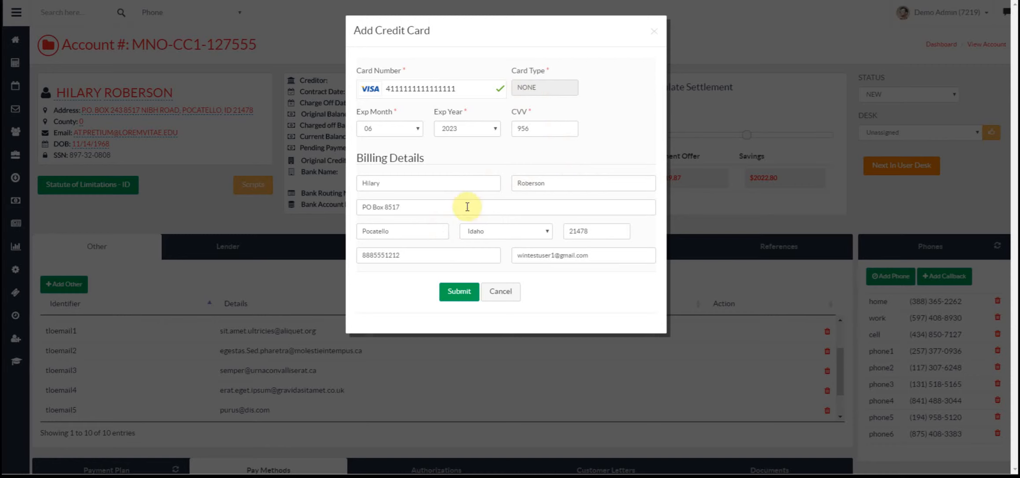
{"action": "left_click", "coordinate": [465, 206]}
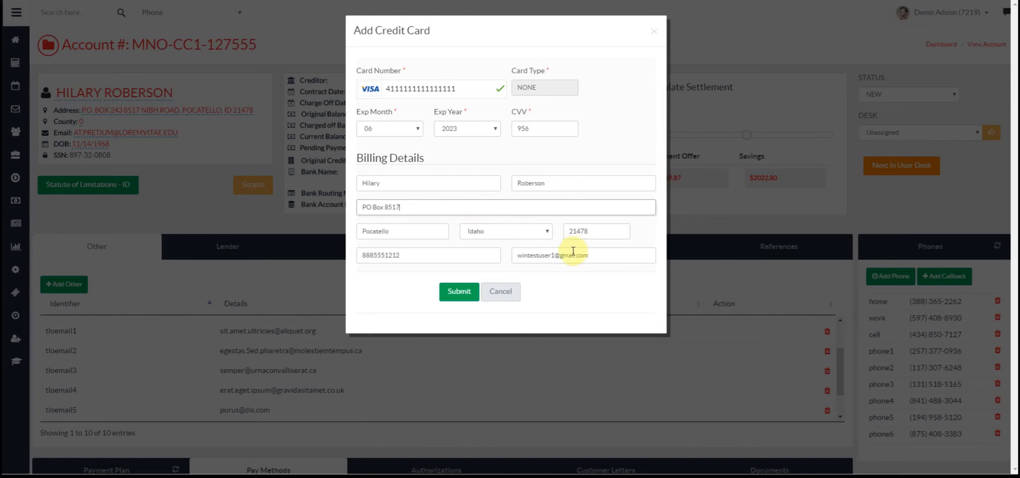
{"action": "left_click", "coordinate": [606, 256]}
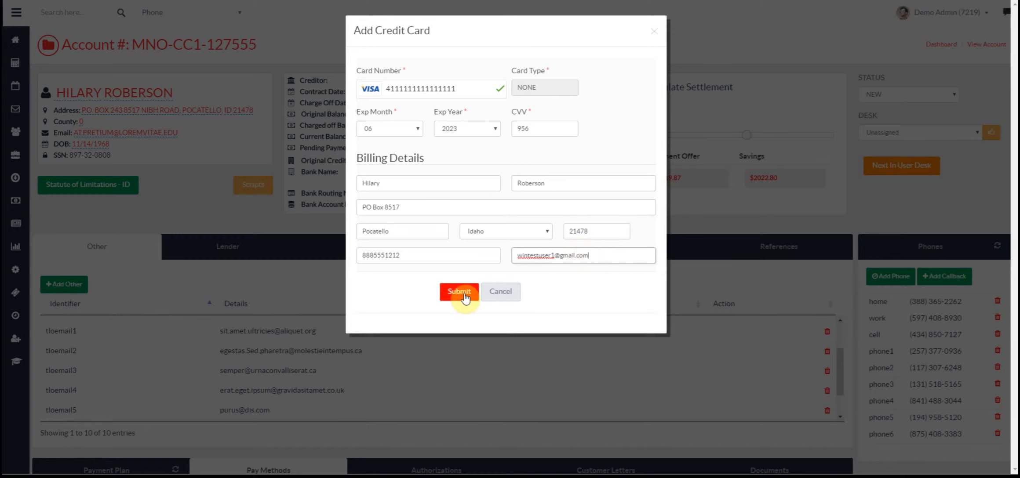
- Submit the card and check that VISA1111 appears under Pay Methods
{"action": "left_click", "coordinate": [464, 297]}
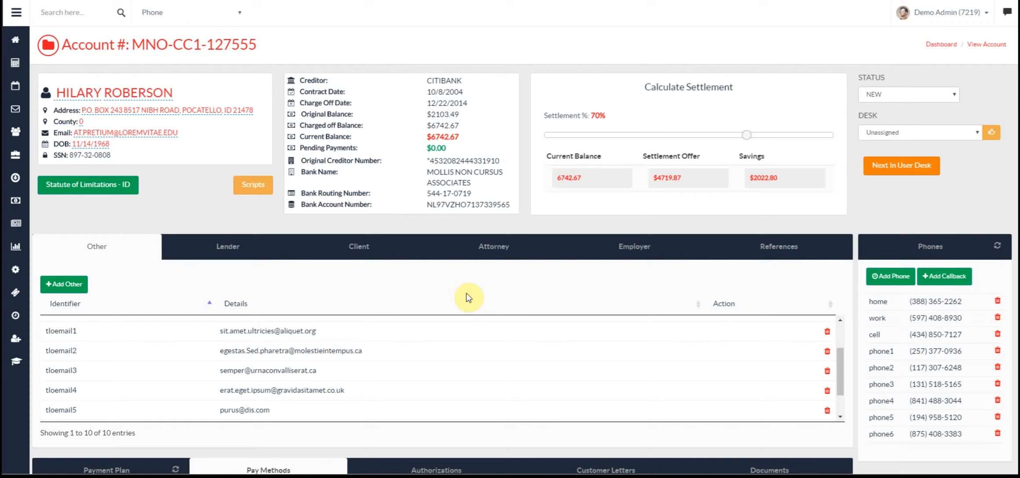
{"action": "scroll", "coordinate": [785, 235], "scroll_direction": "down", "scroll_amount": 4}
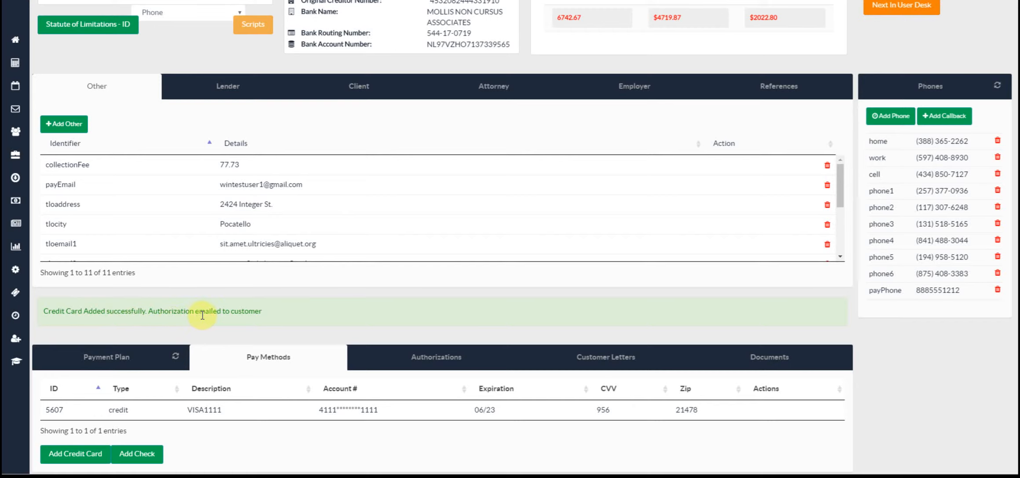
{"action": "scroll", "coordinate": [144, 177], "scroll_direction": "down", "scroll_amount": 1}
{"action": "scroll", "coordinate": [141, 171], "scroll_direction": "up", "scroll_amount": 1}
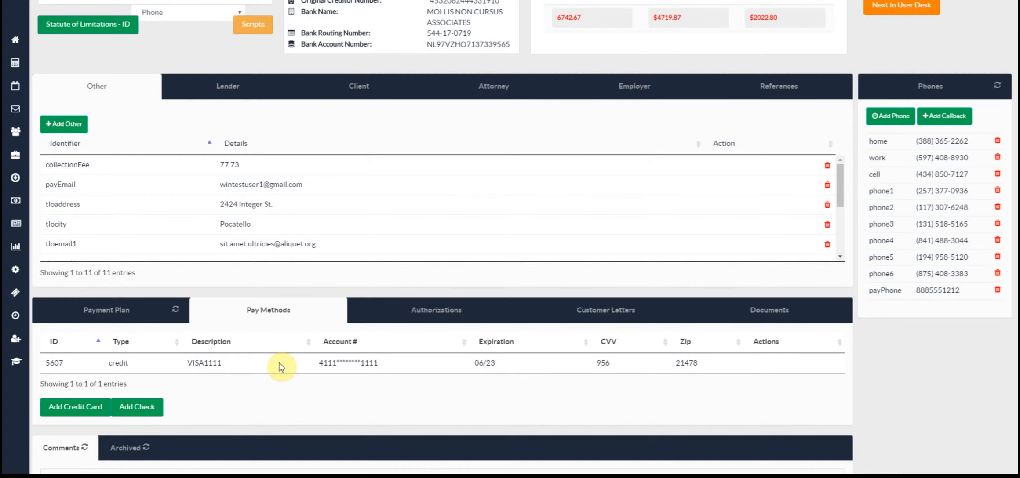
{"action": "scroll", "coordinate": [281, 367], "scroll_direction": "up", "scroll_amount": 5}
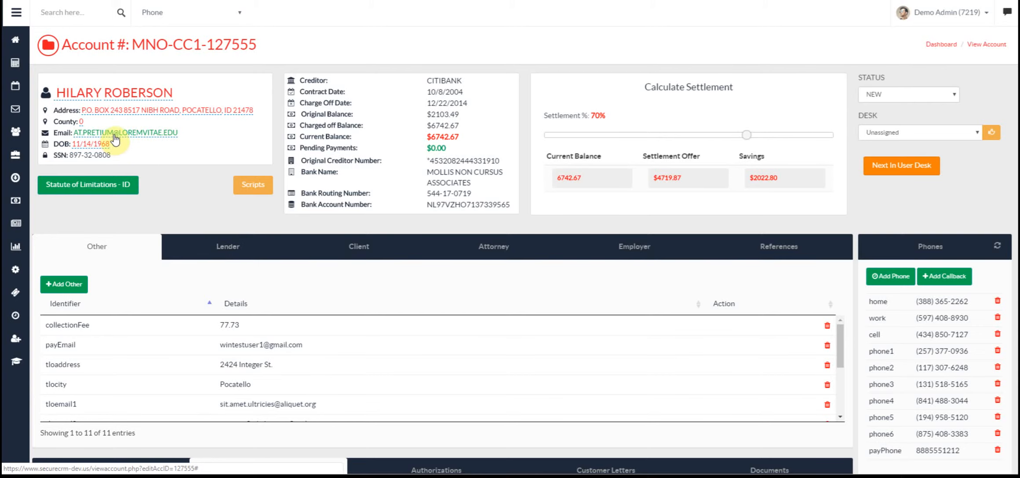
{"action": "scroll", "coordinate": [246, 222], "scroll_direction": "down", "scroll_amount": 4}
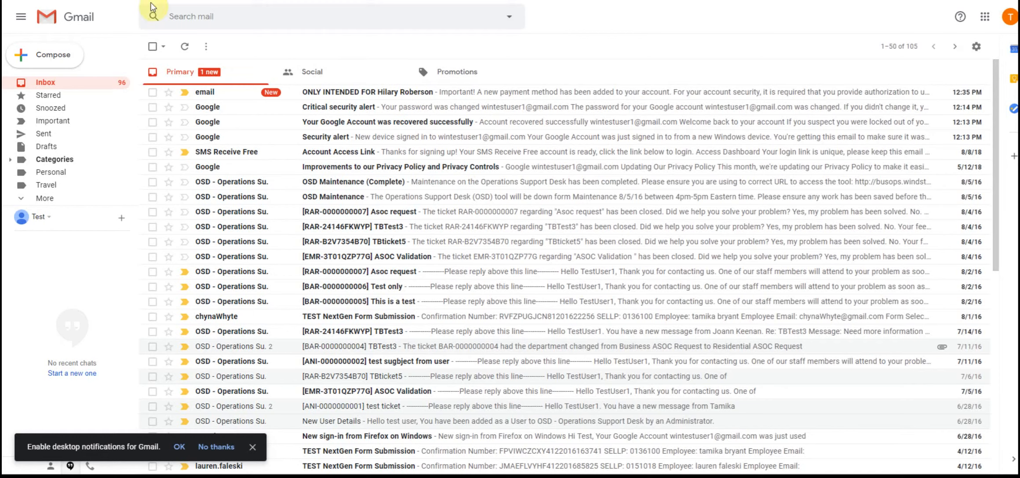
- Open the payment-method notice e-mail in Gmail and follow its 'here' authorization link
{"action": "left_click", "coordinate": [338, 94]}
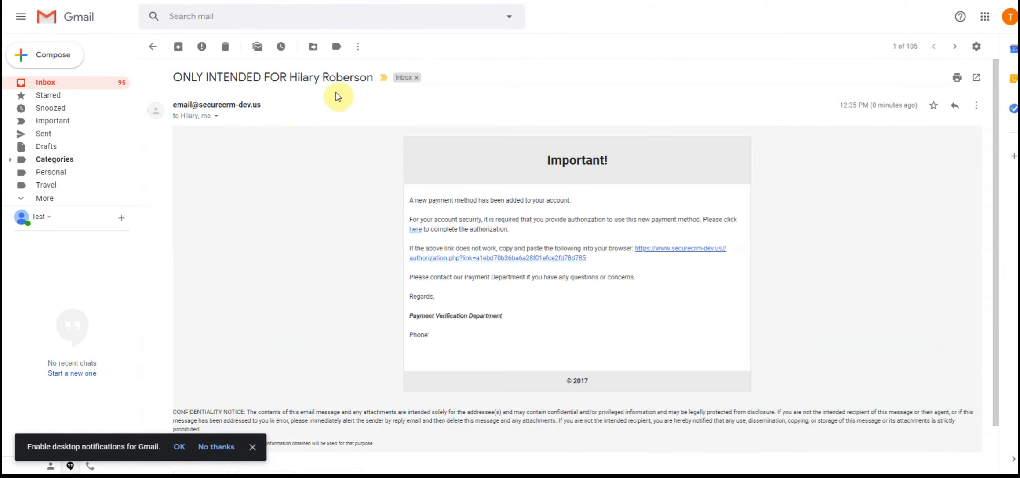
{"action": "left_click_drag", "start_coordinate": [289, 77], "coordinate": [372, 79]}
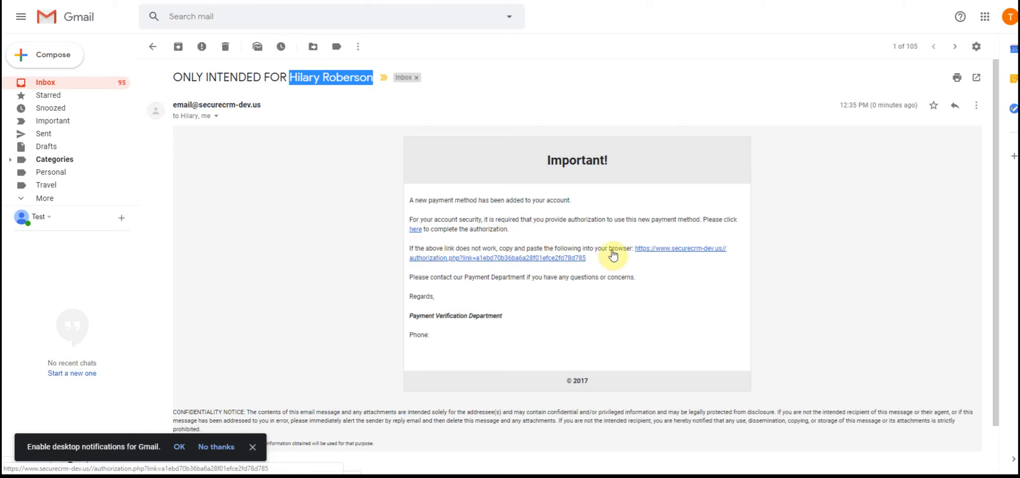
{"action": "left_click", "coordinate": [416, 230]}
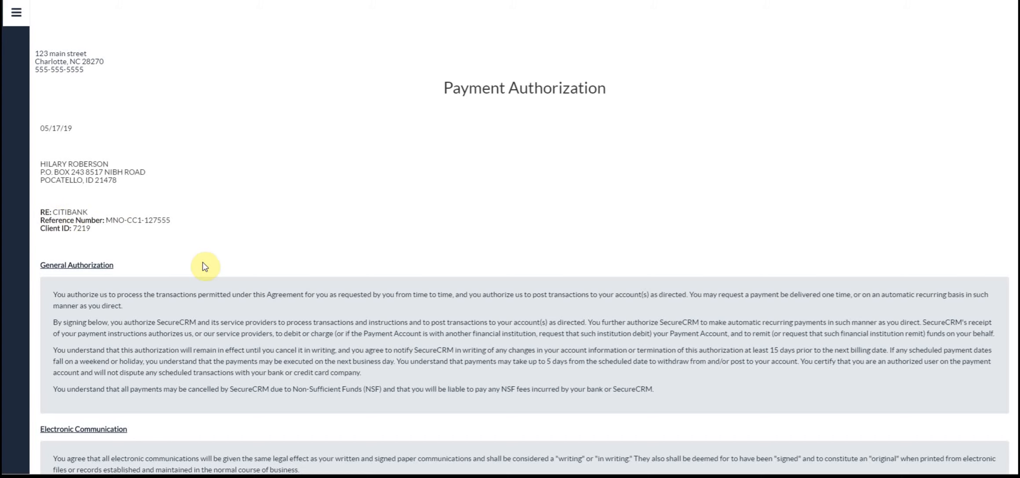
- Scroll down the Payment Authorization page to the Type Your Name and signature fields
{"action": "scroll", "coordinate": [200, 260], "scroll_direction": "down", "scroll_amount": 1}
{"action": "scroll", "coordinate": [191, 253], "scroll_direction": "down", "scroll_amount": 1}
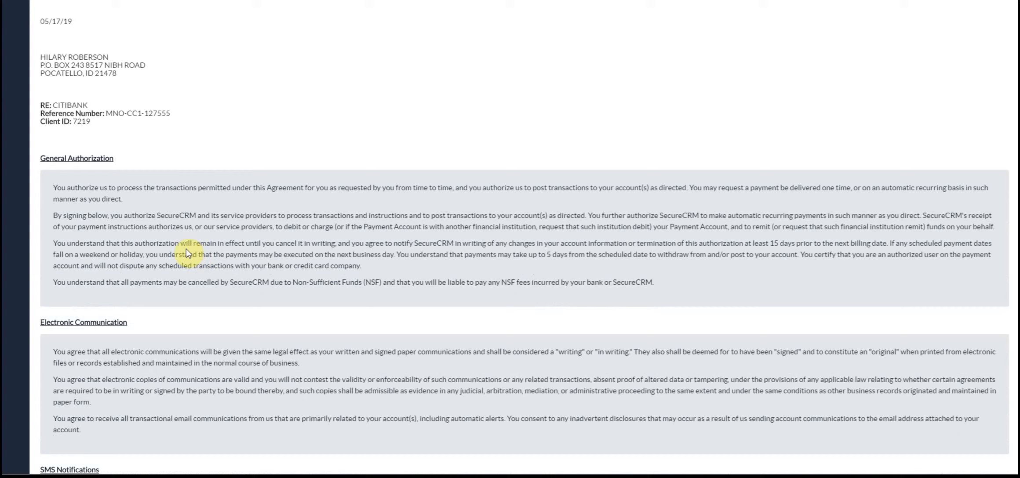
{"action": "scroll", "coordinate": [184, 246], "scroll_direction": "down", "scroll_amount": 1}
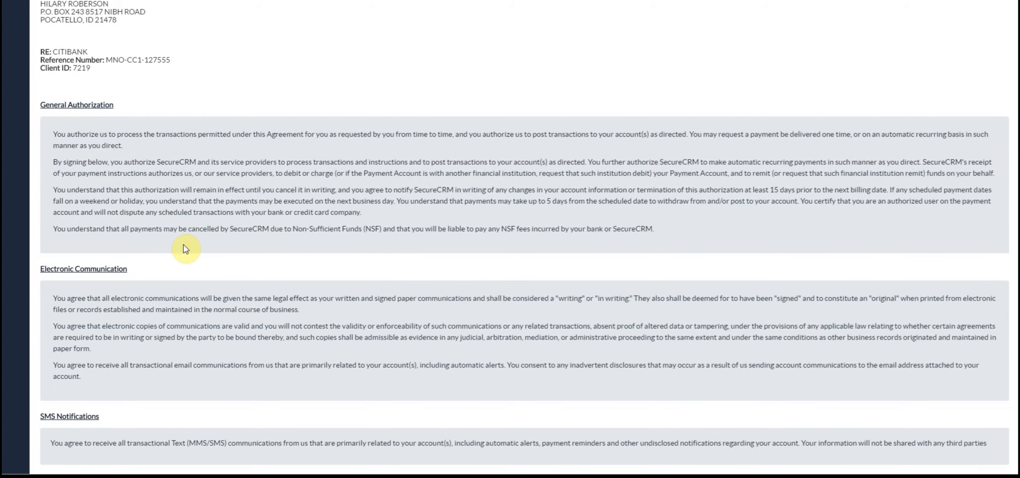
{"action": "scroll", "coordinate": [184, 245], "scroll_direction": "down", "scroll_amount": 1}
{"action": "scroll", "coordinate": [184, 245], "scroll_direction": "down", "scroll_amount": 3}
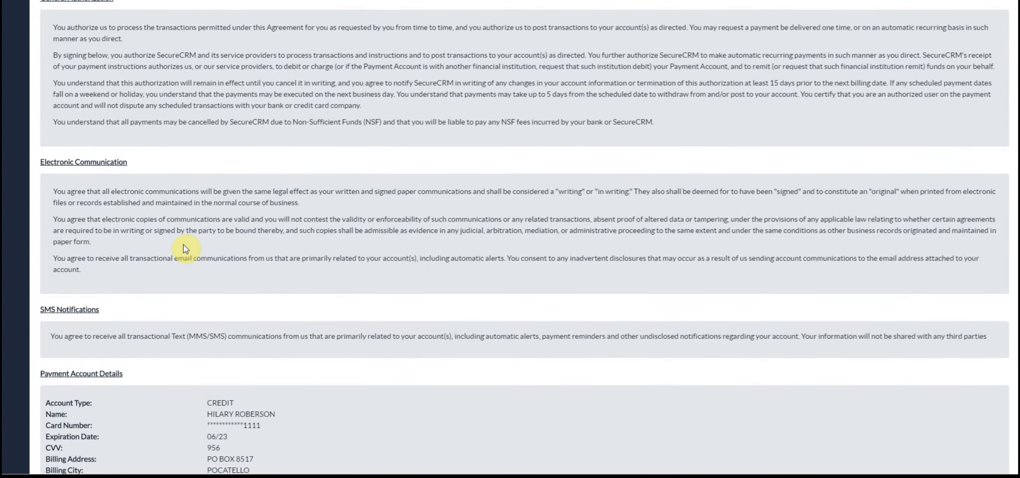
{"action": "scroll", "coordinate": [182, 247], "scroll_direction": "down", "scroll_amount": 1}
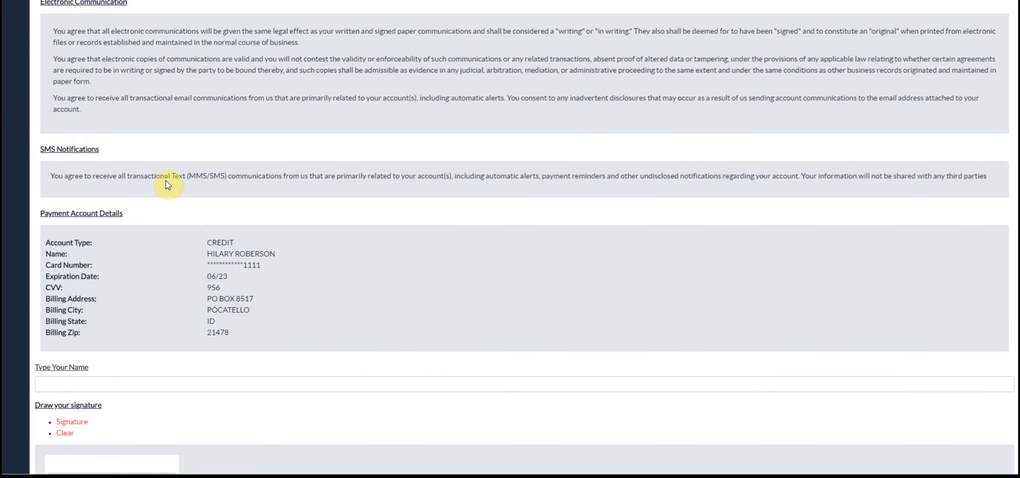
{"action": "scroll", "coordinate": [167, 184], "scroll_direction": "down", "scroll_amount": 2}
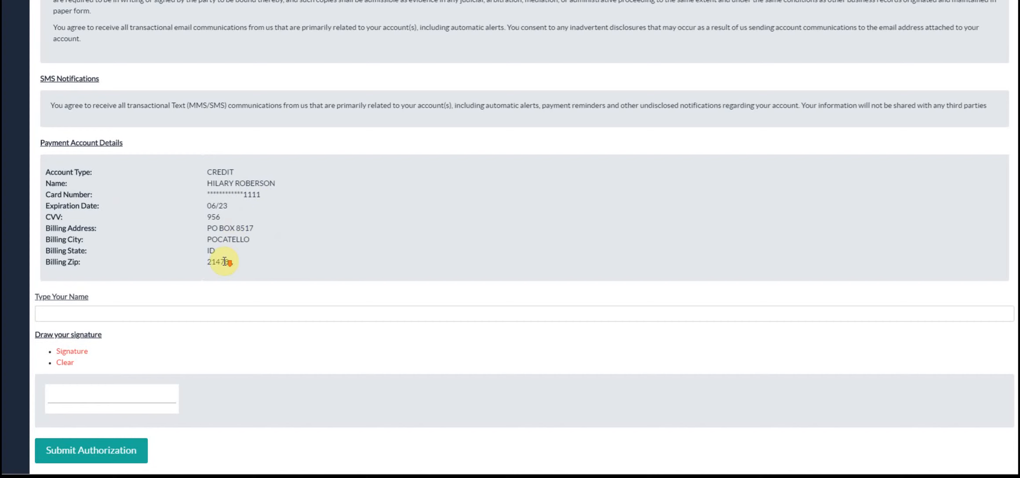
- Type the cardholder's full name into Type Your Name
{"action": "left_click", "coordinate": [70, 316]}
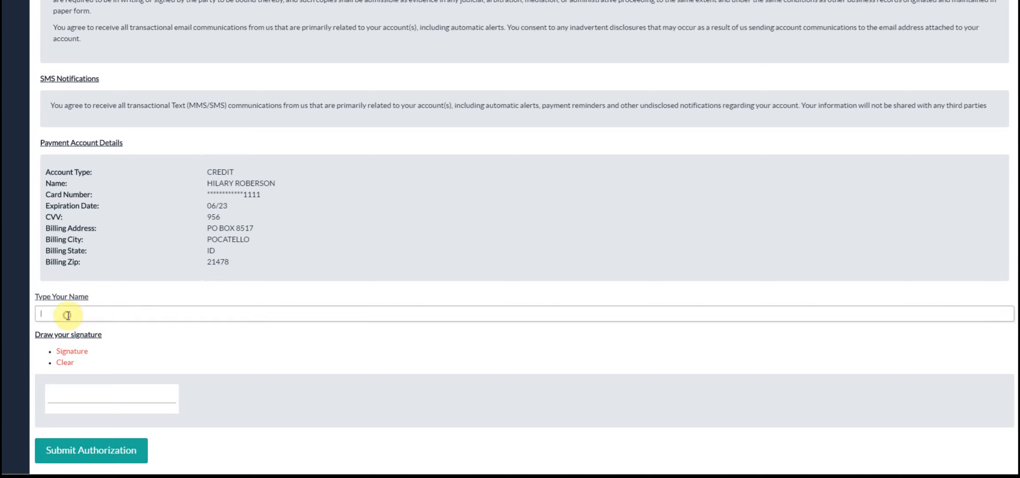
{"action": "scroll", "coordinate": [136, 316], "scroll_direction": "up", "scroll_amount": 15}
{"action": "scroll", "coordinate": [135, 318], "scroll_direction": "down", "scroll_amount": 15}
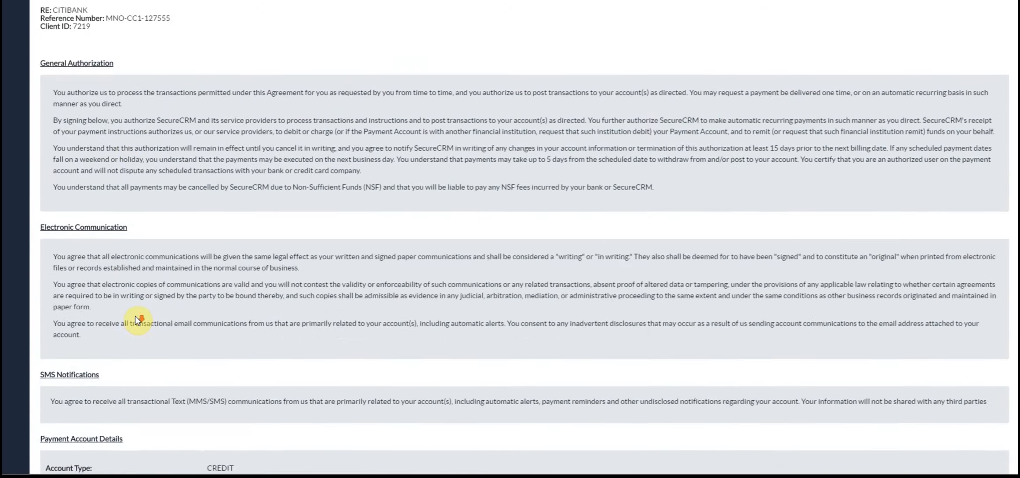
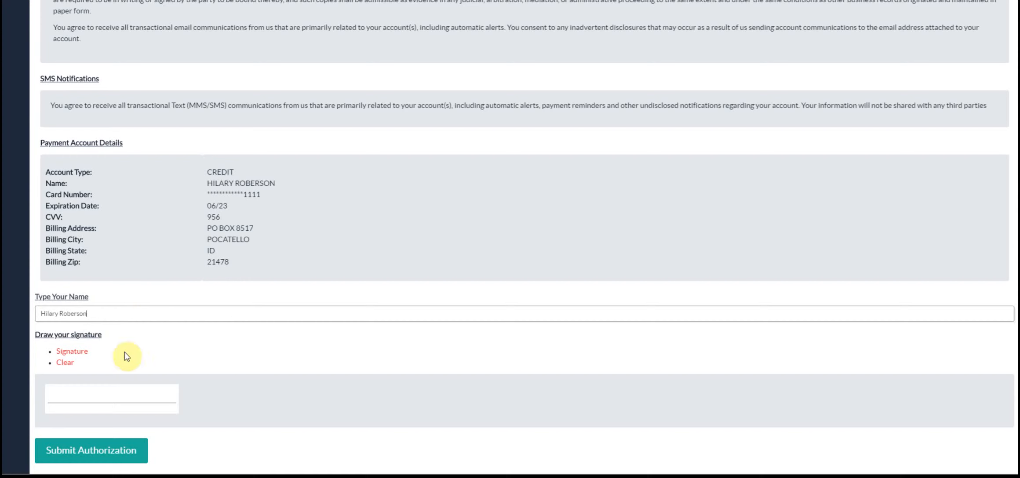
- Draw a handwritten signature on the pad and submit the authorization
{"action": "left_click", "coordinate": [52, 396]}
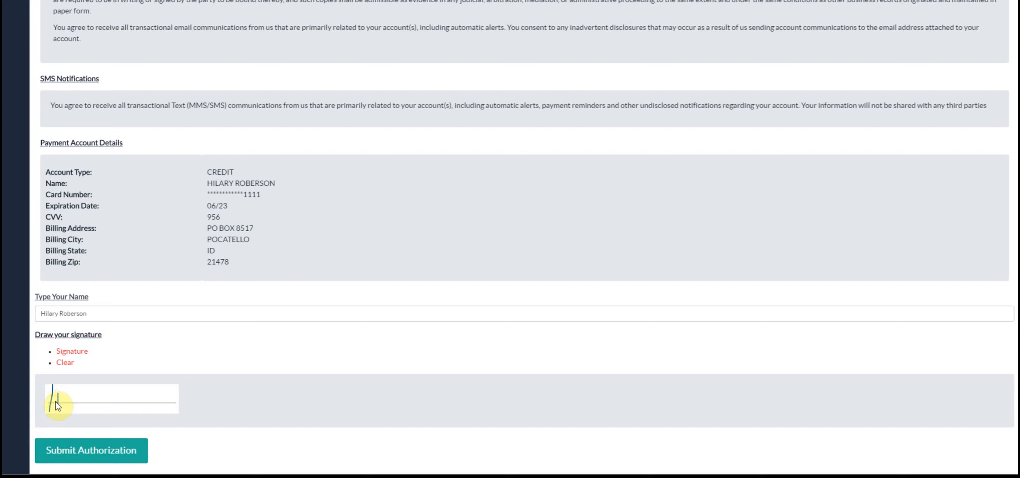
{"action": "left_click_drag", "start_coordinate": [80, 403], "coordinate": [112, 400]}
{"action": "left_click", "coordinate": [65, 393]}
{"action": "left_click", "coordinate": [108, 397]}
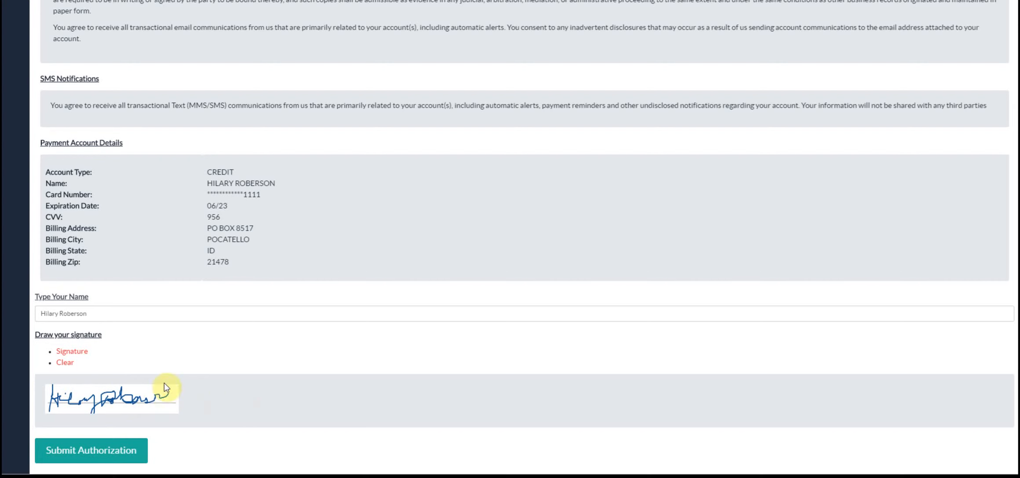
{"action": "left_click", "coordinate": [122, 450]}
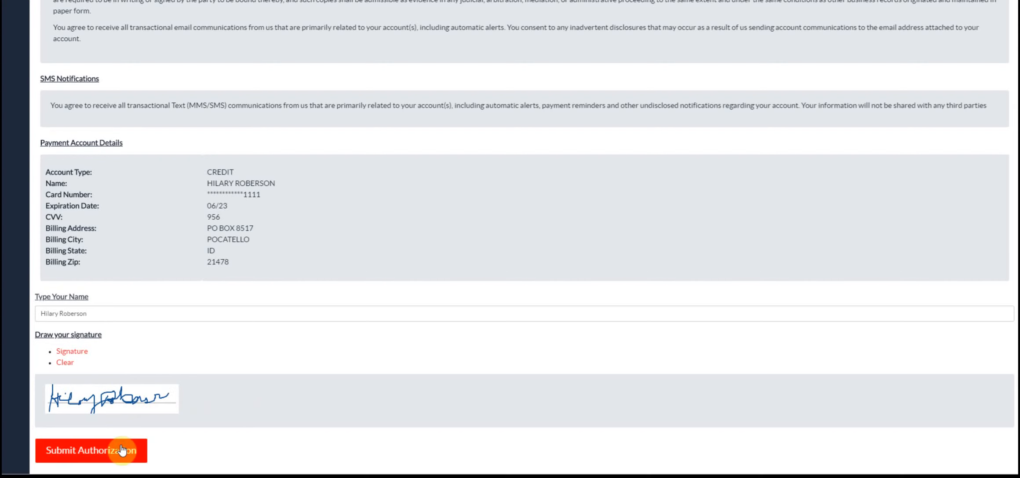
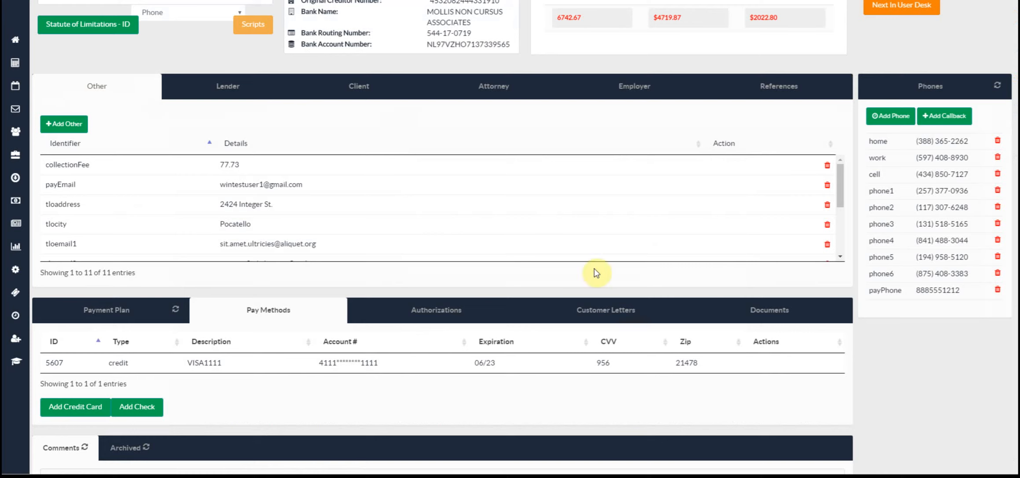
- Show the account's Authorizations list and confirm the signed credit authorization reads Received
{"action": "left_click", "coordinate": [437, 311]}
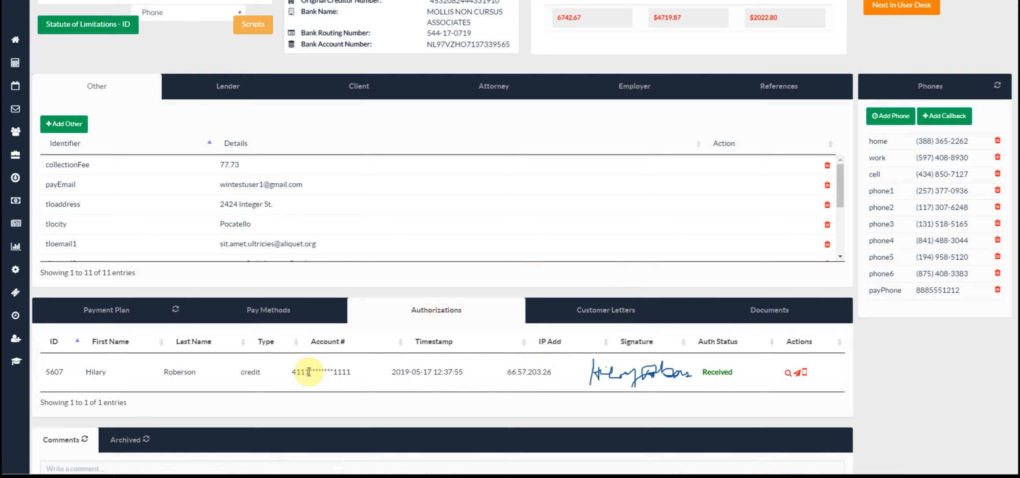
{"action": "scroll", "coordinate": [309, 372], "scroll_direction": "down", "scroll_amount": 1}
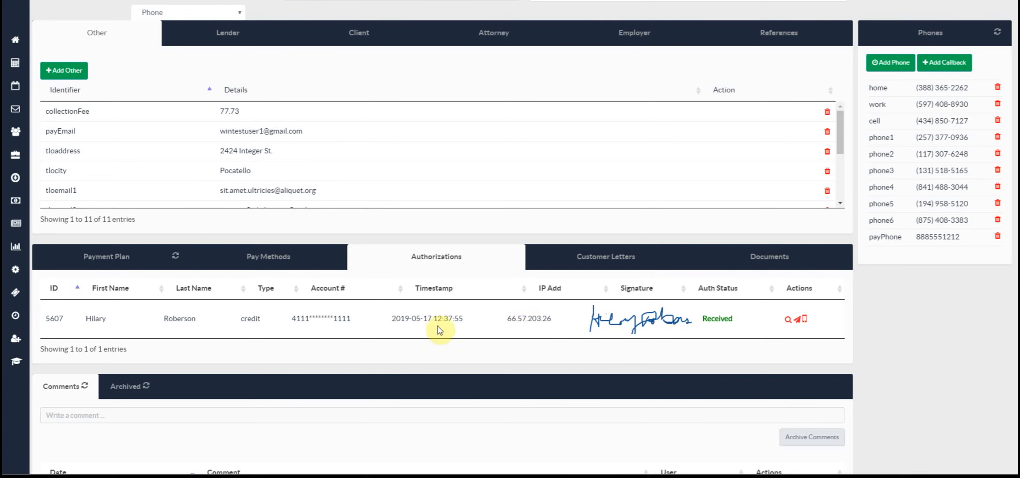
{"action": "scroll", "coordinate": [433, 322], "scroll_direction": "down", "scroll_amount": 4}
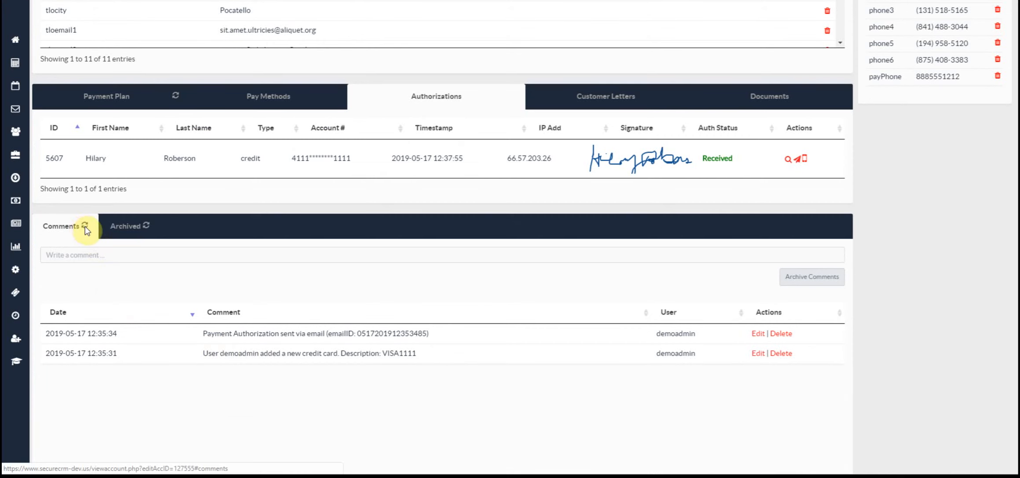
- Refresh the Comments log to reveal the 'Email delivered and opened' entries, then review the account
{"action": "left_click", "coordinate": [85, 226]}
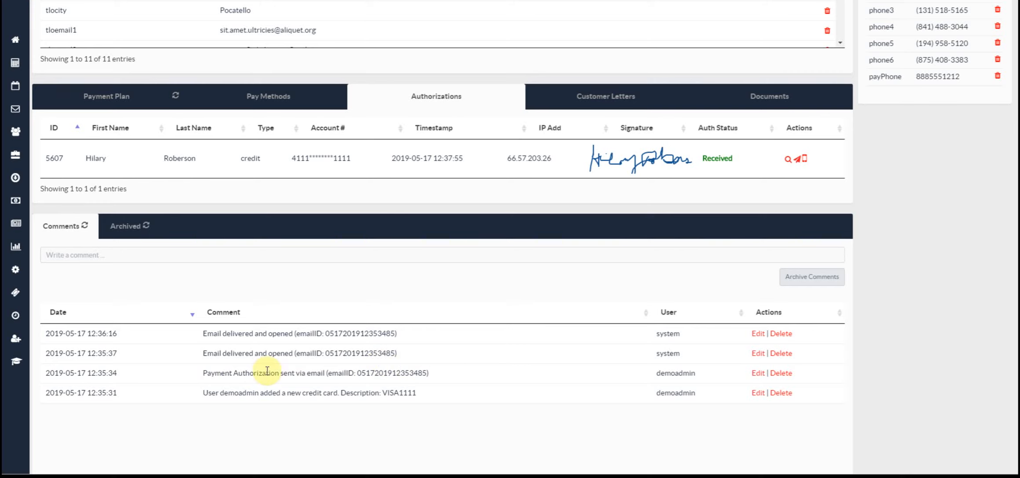
{"action": "scroll", "coordinate": [435, 347], "scroll_direction": "up", "scroll_amount": 4}
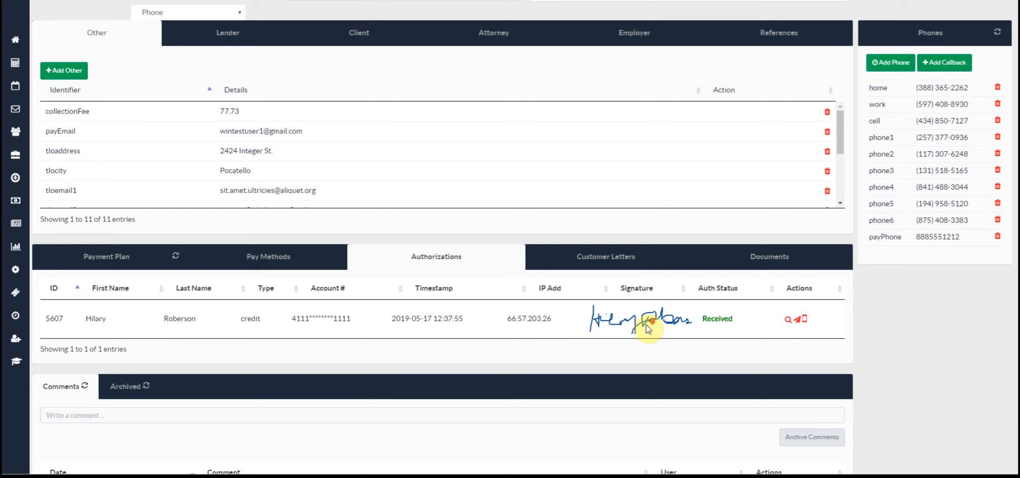
{"action": "scroll", "coordinate": [641, 326], "scroll_direction": "down", "scroll_amount": 3}
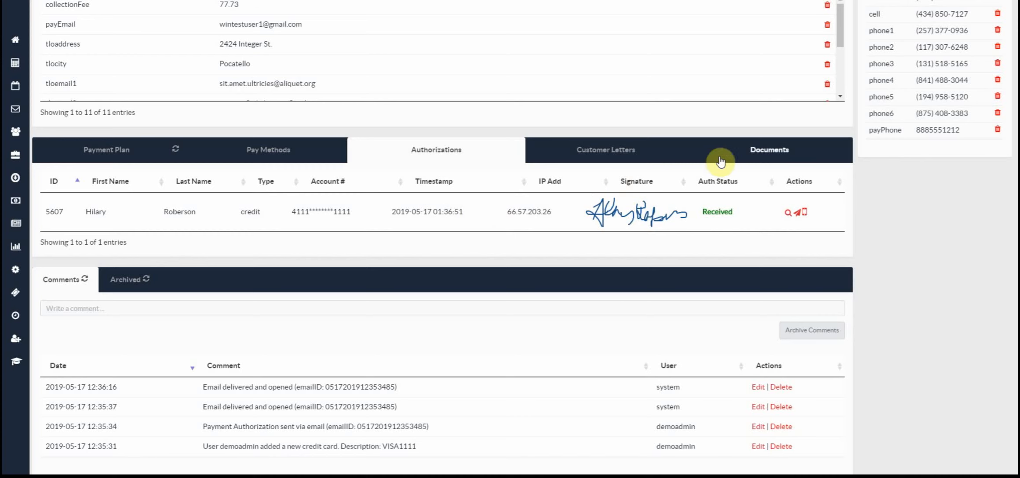
- Open the first Payment Authorization document from Documents and scroll to its signature, timestamp and IP
{"action": "left_click", "coordinate": [763, 158]}
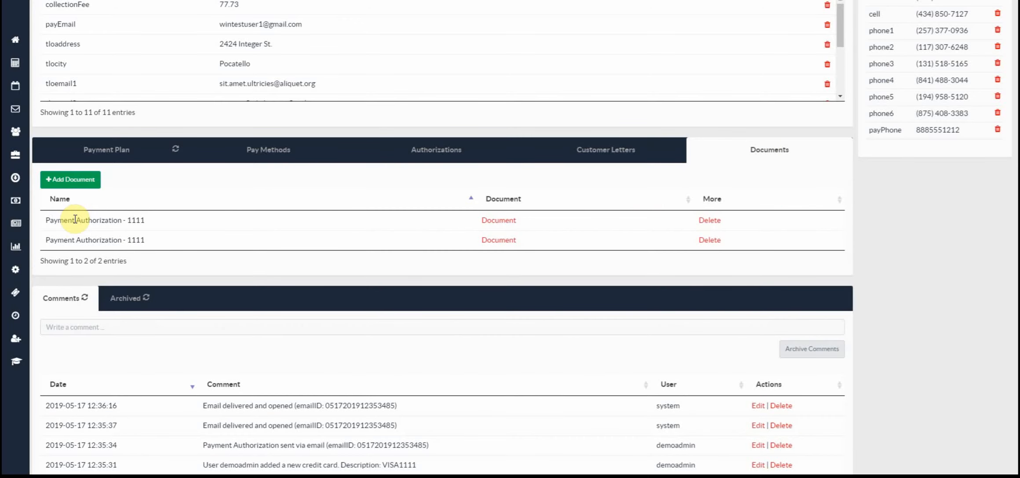
{"action": "left_click", "coordinate": [502, 222]}
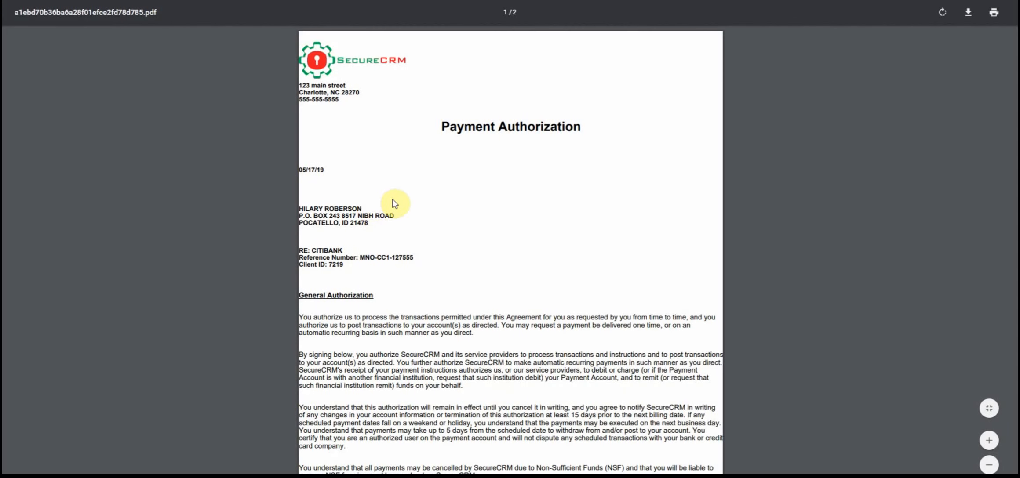
{"action": "scroll", "coordinate": [389, 206], "scroll_direction": "down", "scroll_amount": 5}
{"action": "scroll", "coordinate": [392, 203], "scroll_direction": "down", "scroll_amount": 7}
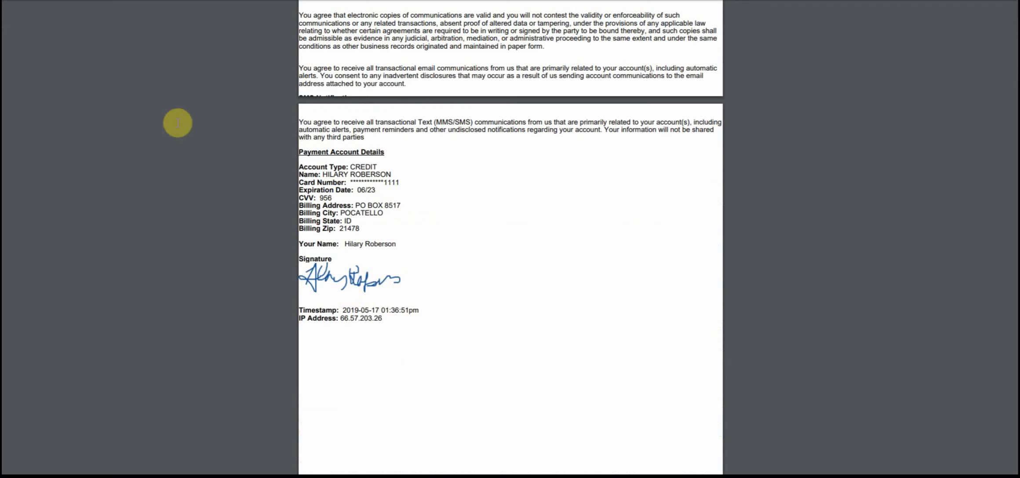
- Go back to Gmail and open the Authorization confirmation email with its full message expanded
{"action": "key", "text": "alt+Left"}
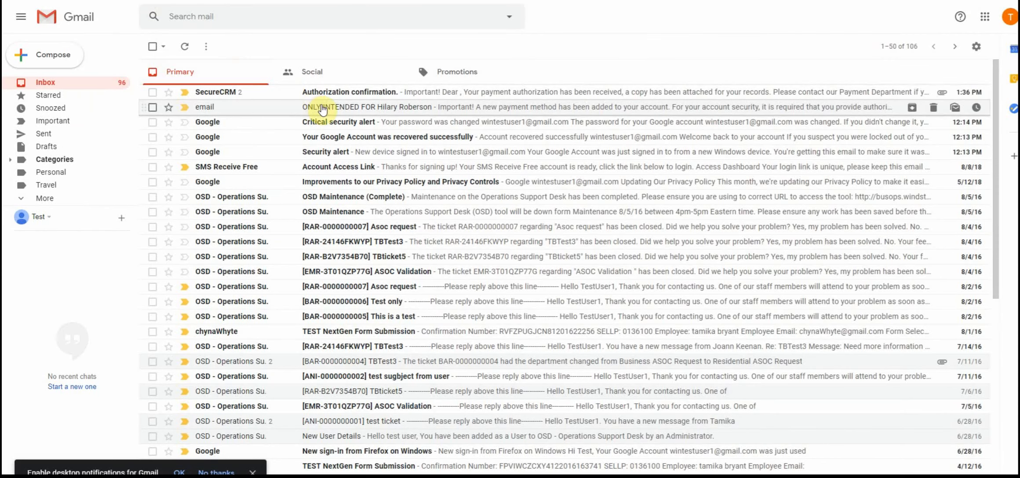
{"action": "left_click", "coordinate": [383, 94]}
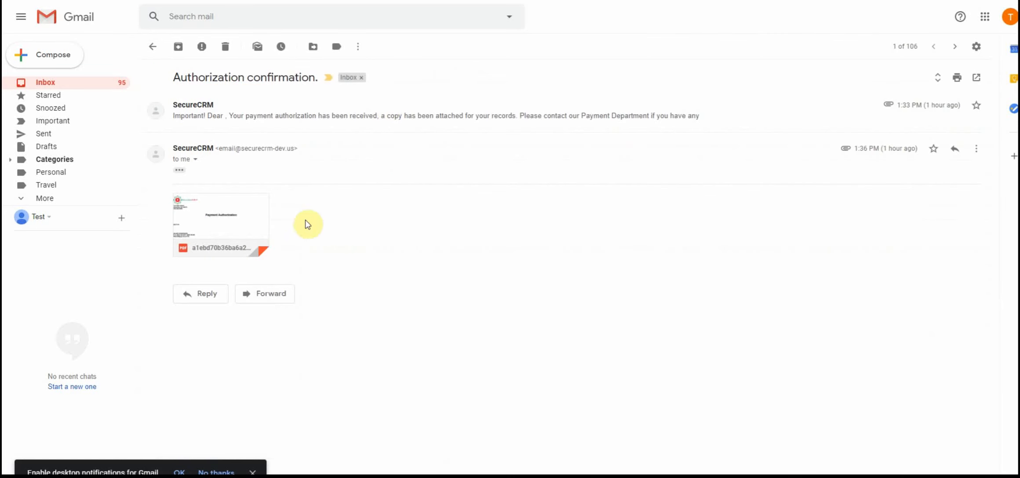
{"action": "left_click", "coordinate": [179, 172]}
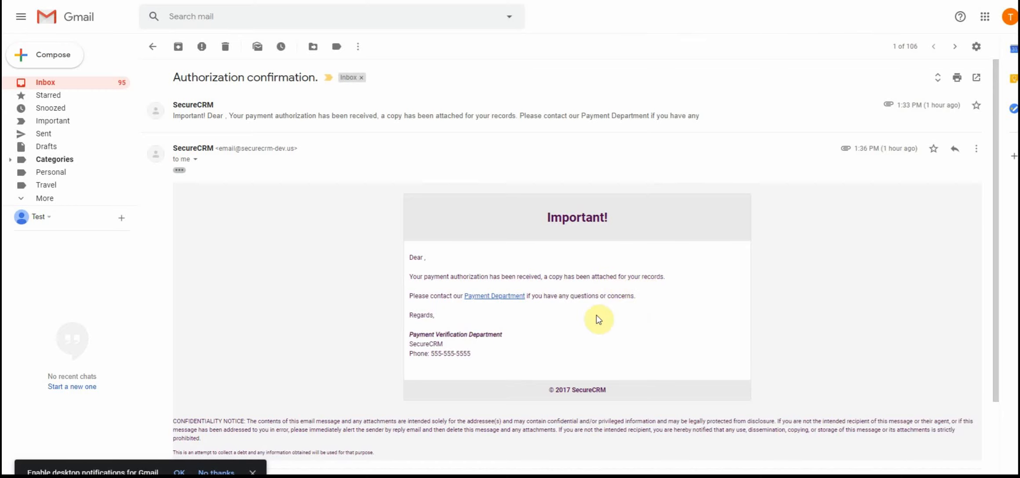
- Preview the attached Payment Authorization PDF, then close the preview
{"action": "scroll", "coordinate": [435, 382], "scroll_direction": "down", "scroll_amount": 3}
{"action": "mouse_move", "coordinate": [255, 371]}
{"action": "left_click", "coordinate": [224, 374]}
{"action": "scroll", "coordinate": [520, 270], "scroll_direction": "down", "scroll_amount": 2}
{"action": "scroll", "coordinate": [518, 269], "scroll_direction": "down", "scroll_amount": 10}
{"action": "scroll", "coordinate": [518, 270], "scroll_direction": "up", "scroll_amount": 6}
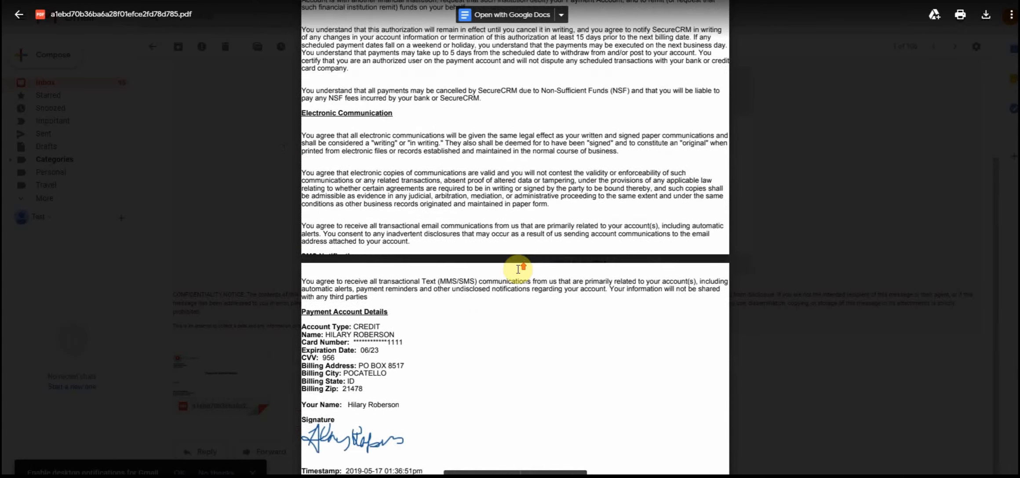
{"action": "left_click", "coordinate": [241, 97]}
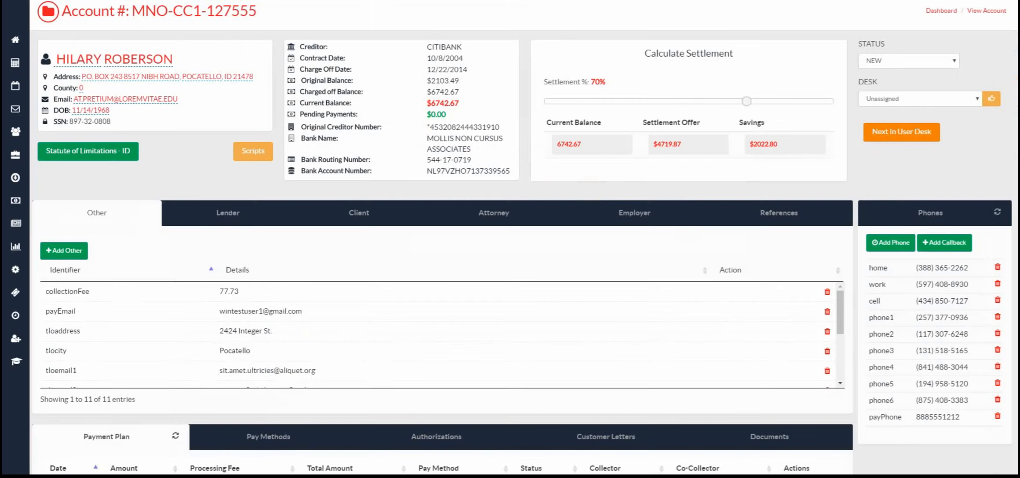
- Show SecureCRM's Documents list holding the two stored Payment Authorization documents
{"action": "scroll", "coordinate": [728, 334], "scroll_direction": "down", "scroll_amount": 3}
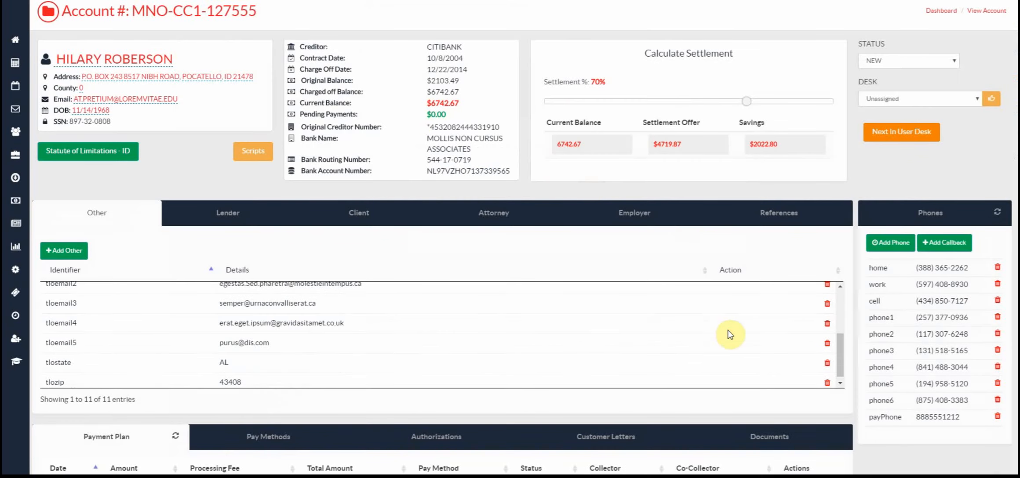
{"action": "scroll", "coordinate": [772, 432], "scroll_direction": "down", "scroll_amount": 3}
{"action": "left_click", "coordinate": [764, 275]}
{"action": "scroll", "coordinate": [545, 372], "scroll_direction": "down", "scroll_amount": 4}
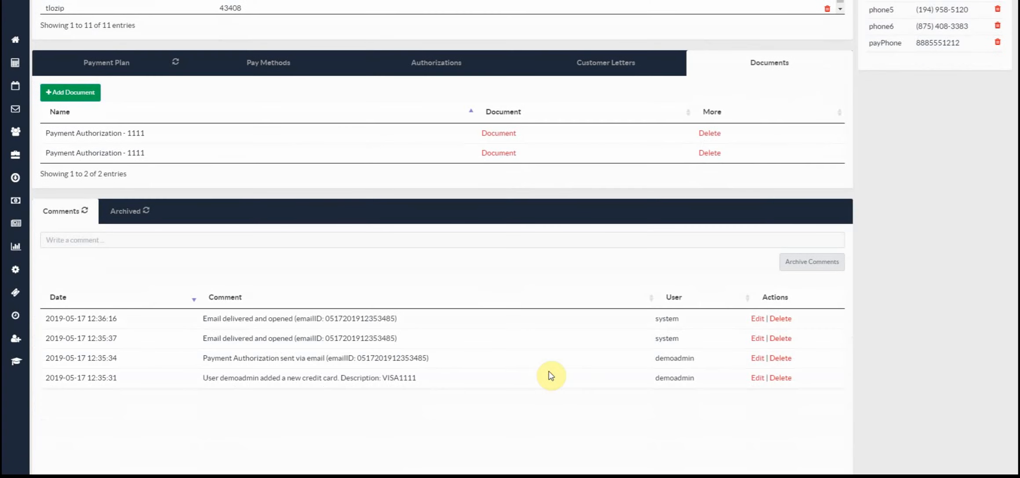